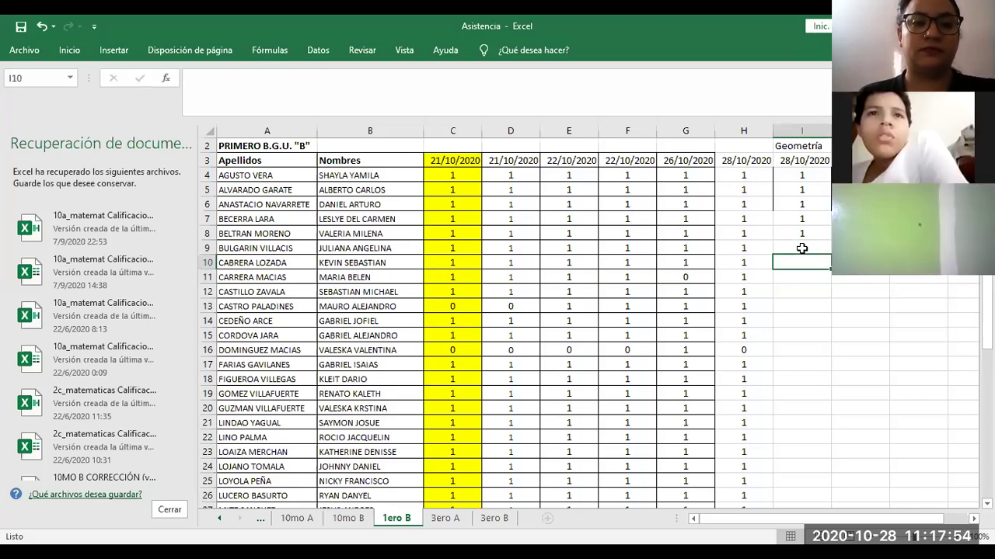
Enter 1 in I10 and I12 of the Geometría 28/10/2020 attendance column, leaving I11 blank
text(1)
key(Return)
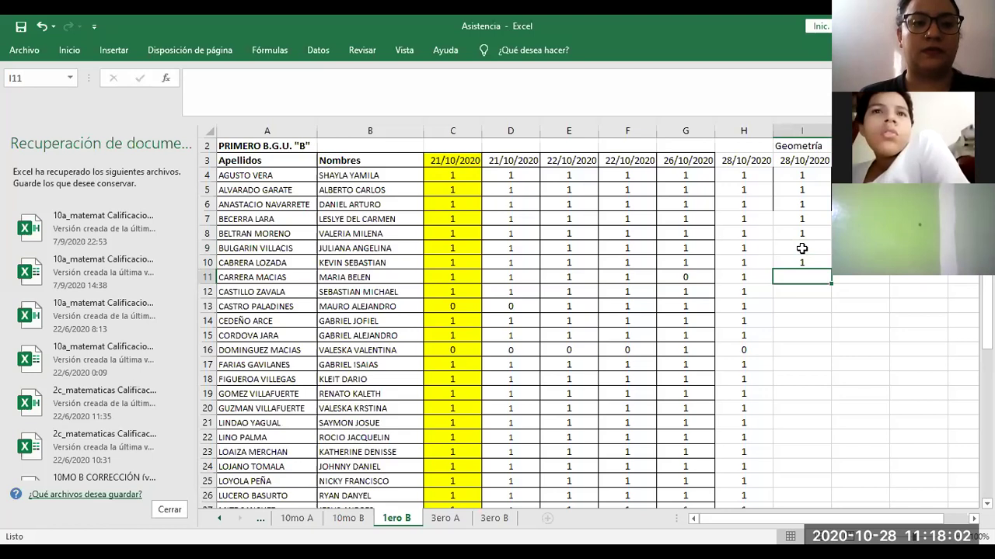
key(Return)
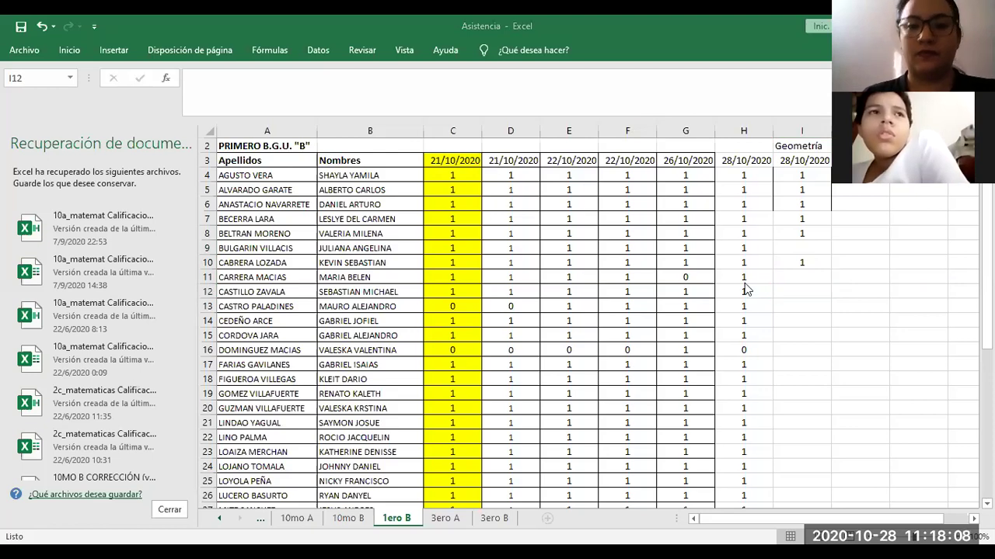
click(793, 297)
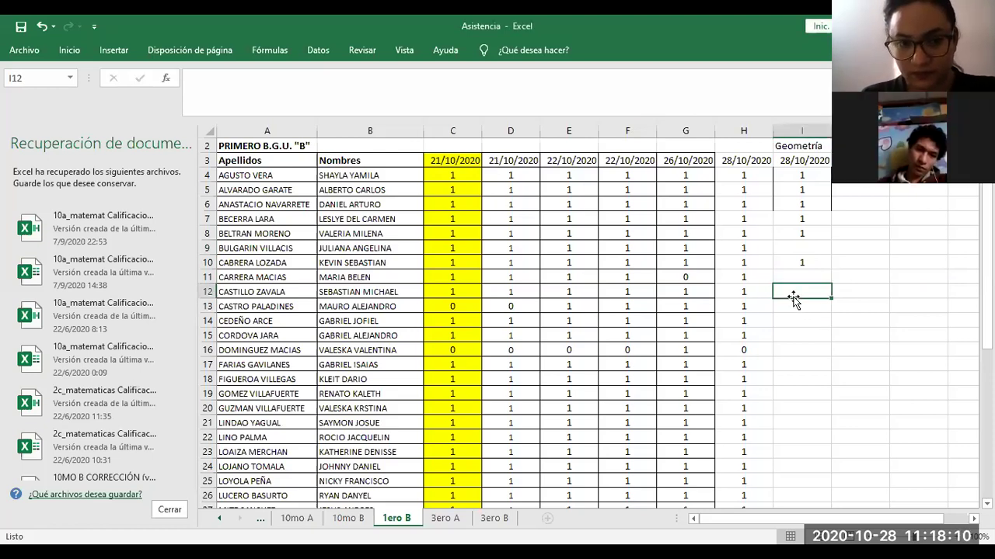
text(1)
click(794, 303)
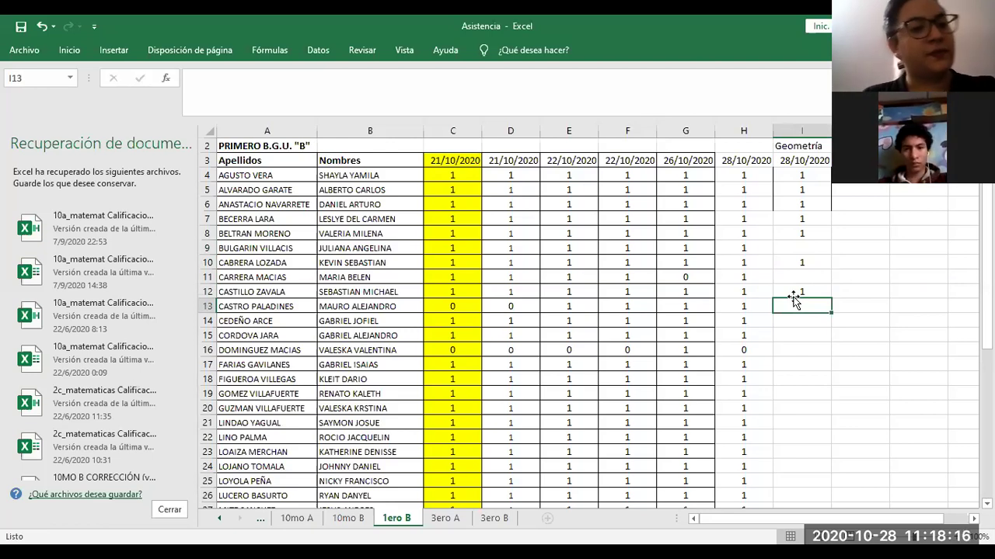
Mark the students in rows 14 and 15 present with 1 in column I, leaving I13 blank
key(Down)
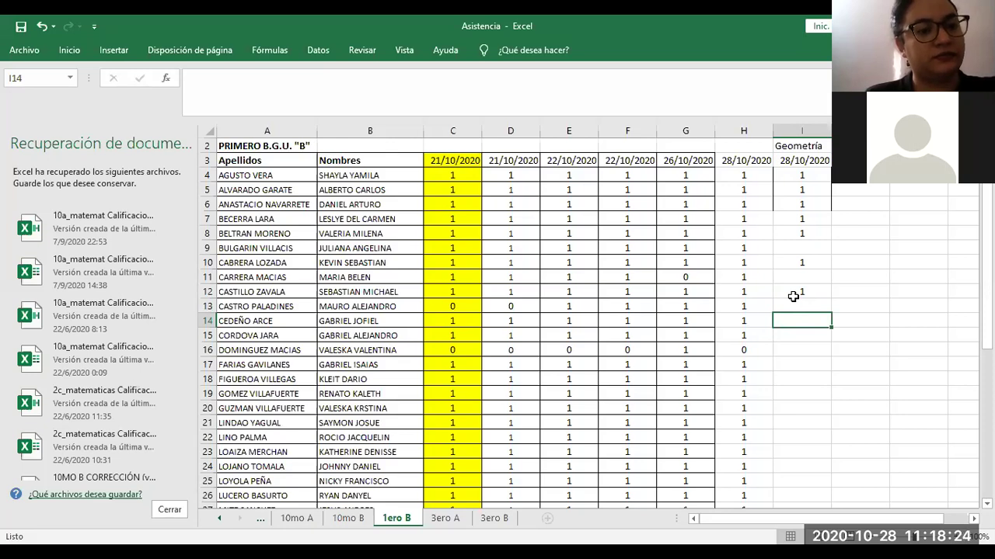
text(1)
key(Return)
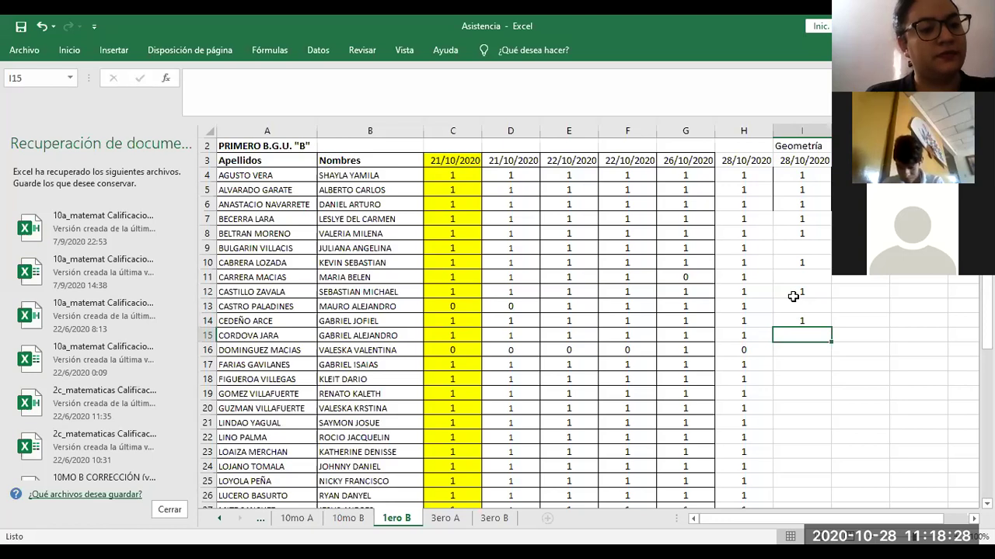
key(Down)
key(Up)
text(1)
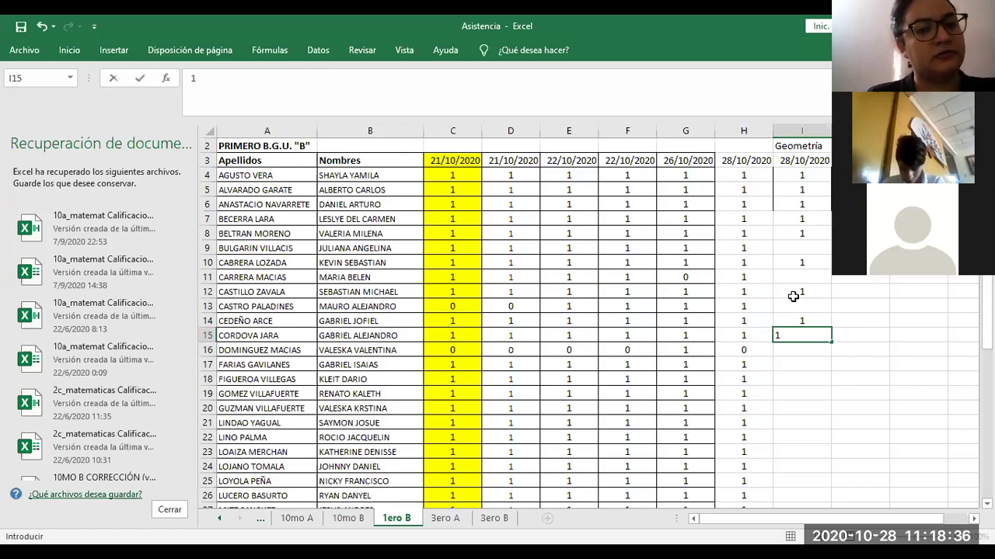
click(794, 301)
Go back to the skipped student in row 11 and enter 1 in I11
key(Up)
key(Up)
key(Up)
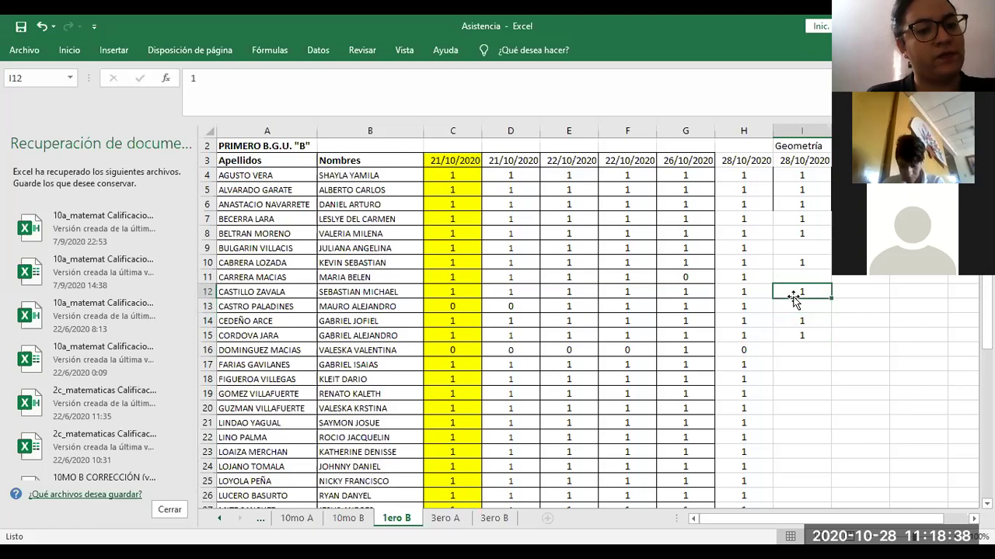
key(Down)
text(1)
key(Up)
key(Up)
key(Up)
key(Up)
Fill the skipped attendance cell I13 with 1 and return to row 16 of the list
key(Down)
key(Down)
key(Down)
key(Down)
key(Down)
key(Down)
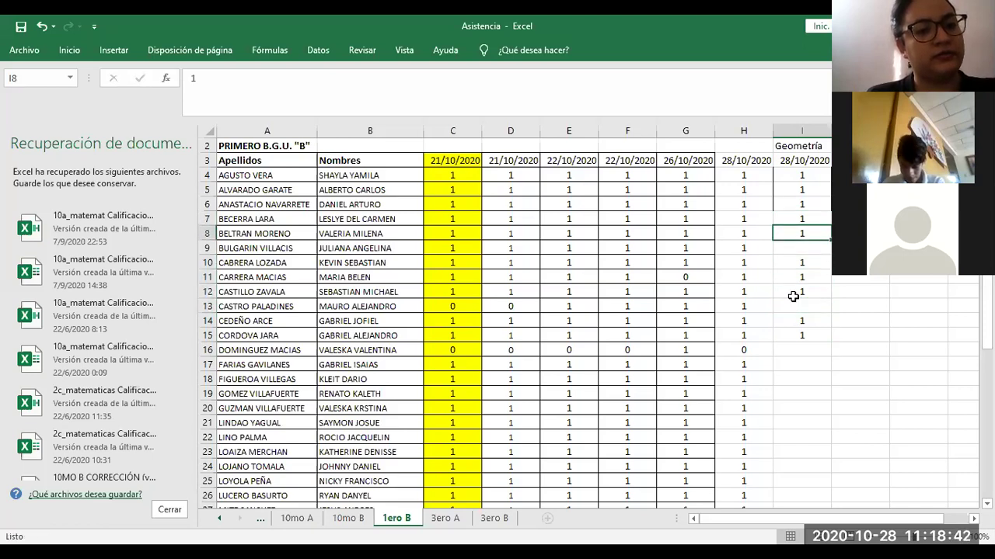
key(Up)
key(Down)
text(1)
key(Down)
key(Down)
key(Down)
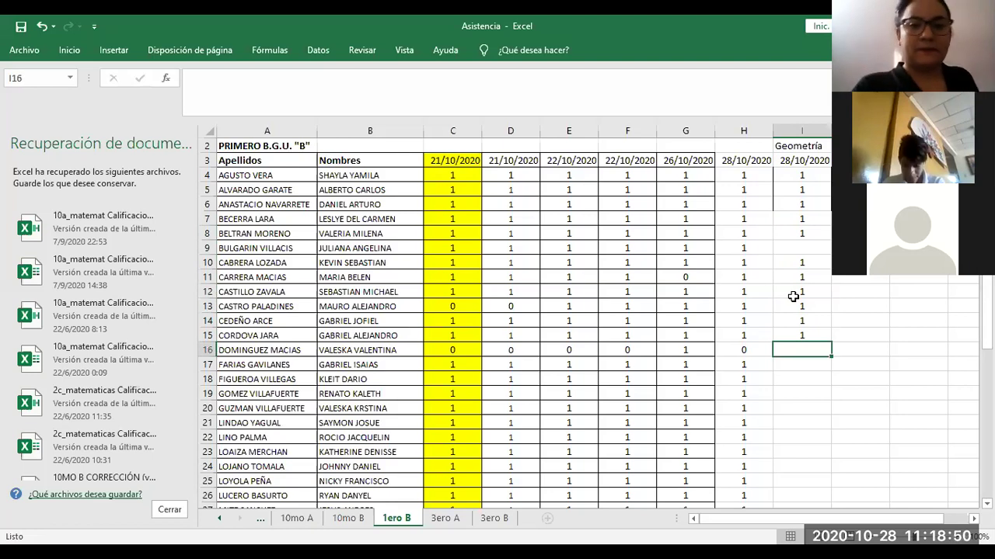
Enter 1 in I17 and I19, leaving I16 and I18 blank
key(Return)
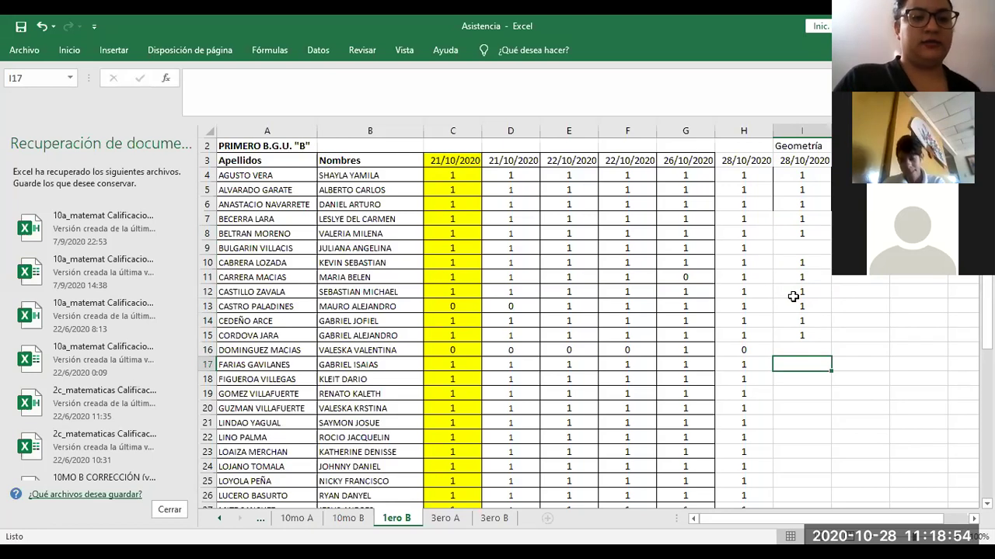
key(Return)
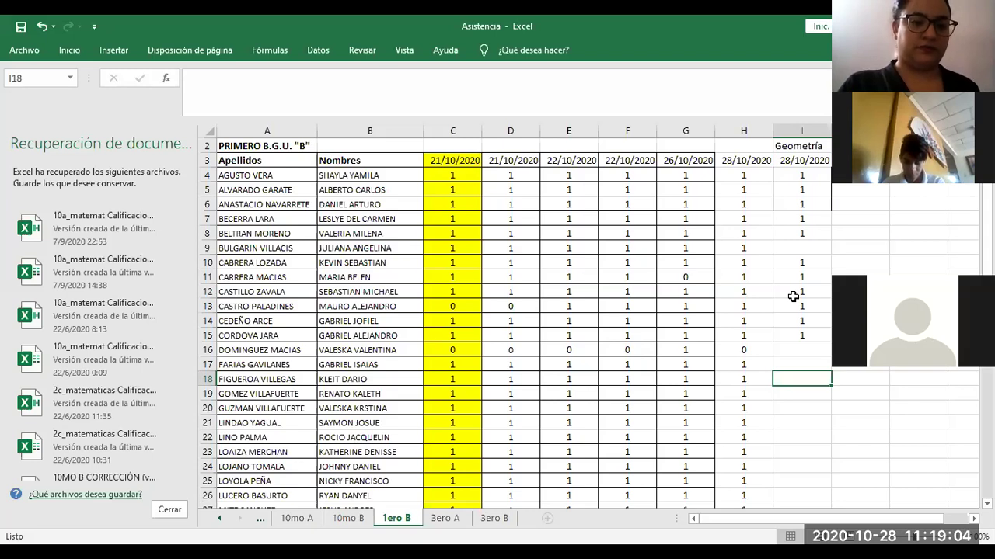
key(Up)
text(1)
key(Return)
key(Down)
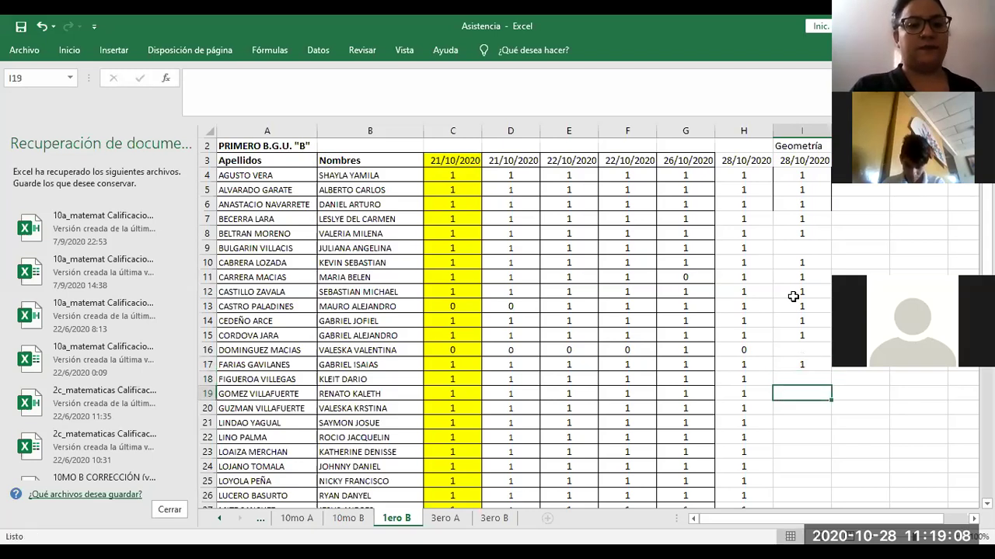
text(1)
key(Return)
Go back and enter 1 in the skipped cell I18, then return to row 20
key(Up)
key(Up)
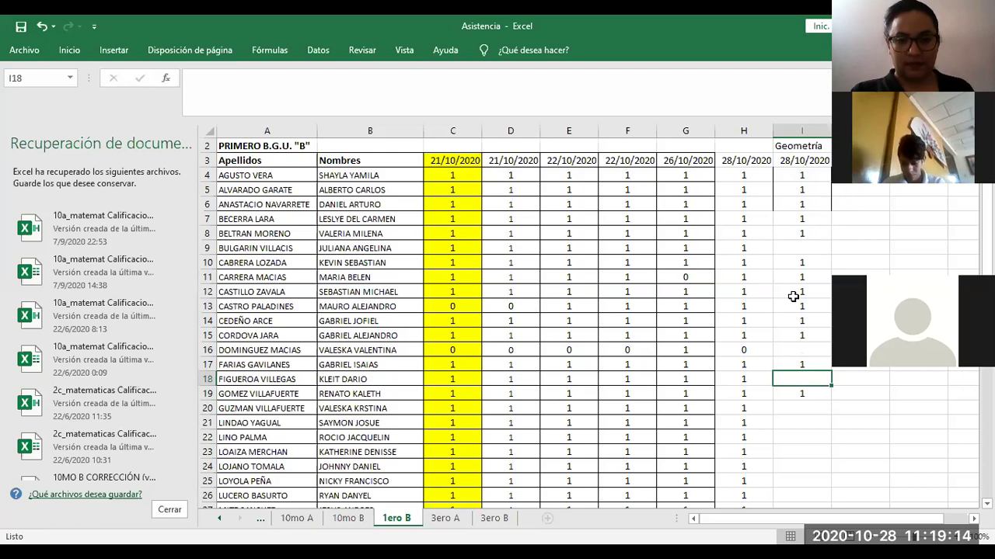
text(1)
key(Return)
key(Up)
key(Up)
key(Up)
key(Down)
key(Down)
key(Down)
key(Down)
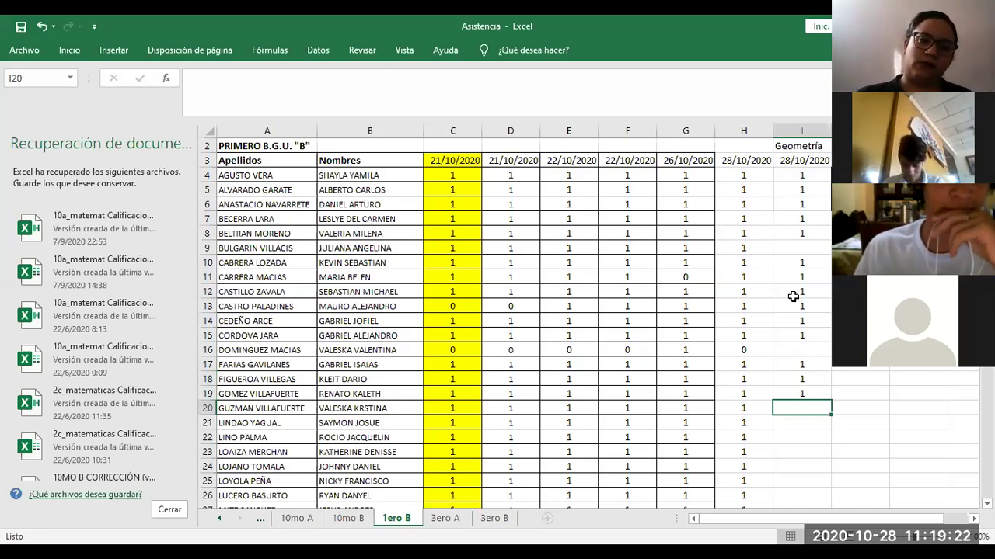
key(Return)
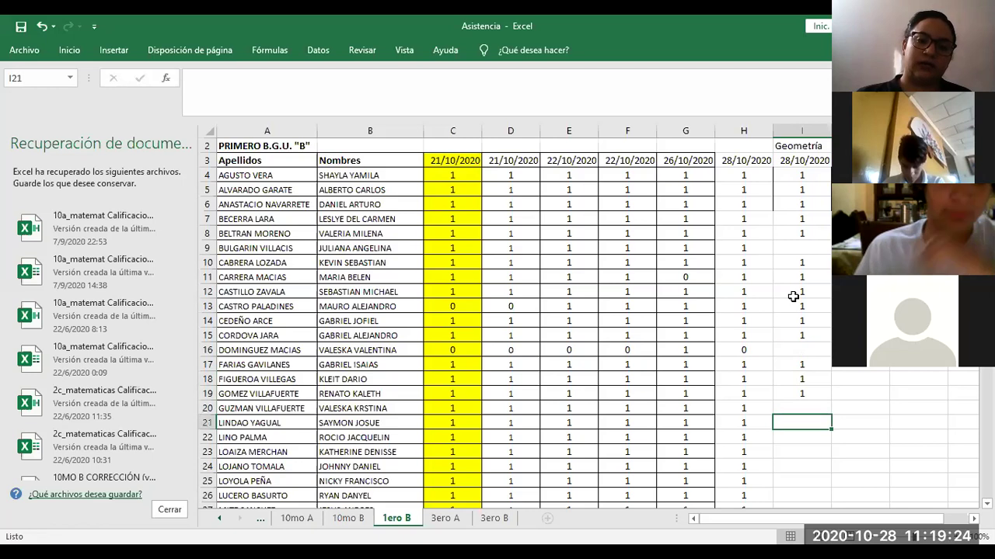
key(Return)
key(Return)
key(Up)
text(1)
key(Return)
key(Up)
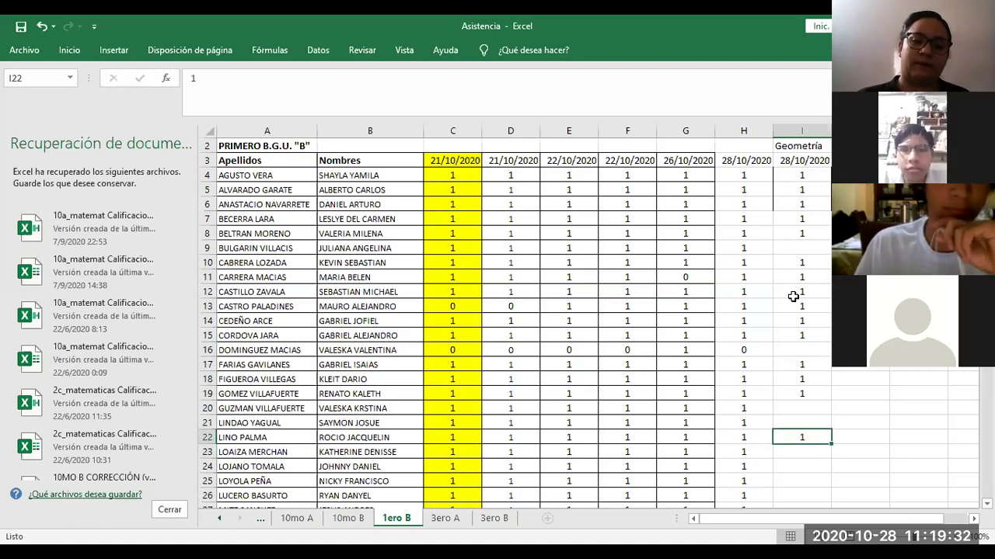
key(BackSpace)
Mark the students in rows 21, 22 and 23 present with 1 in column I, leaving I20 blank
key(Up)
text(1)
key(Return)
text(1)
key(Return)
text(1)
key(Up)
key(Down)
key(Down)
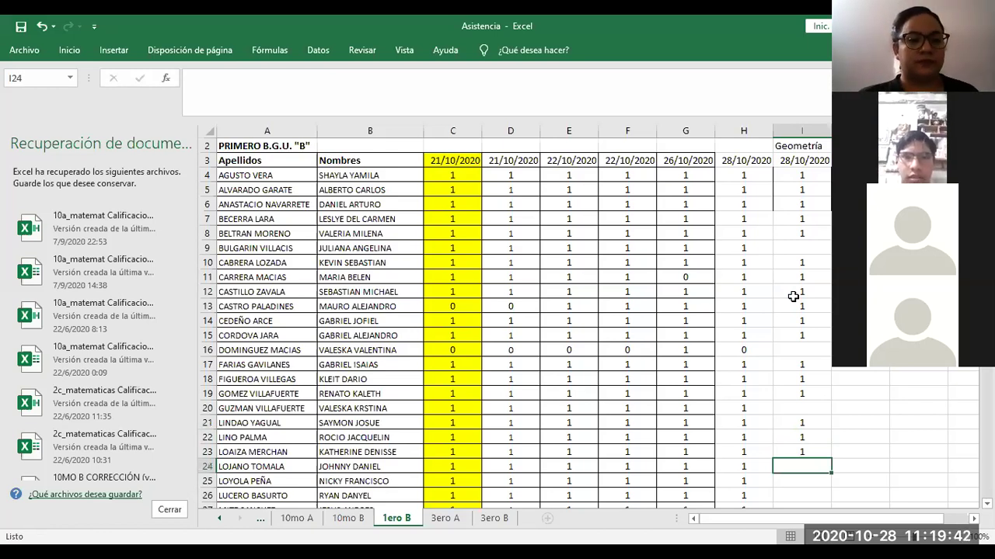
Enter 1 in I24 and I25 of the Geometría attendance column
text(1)
key(Return)
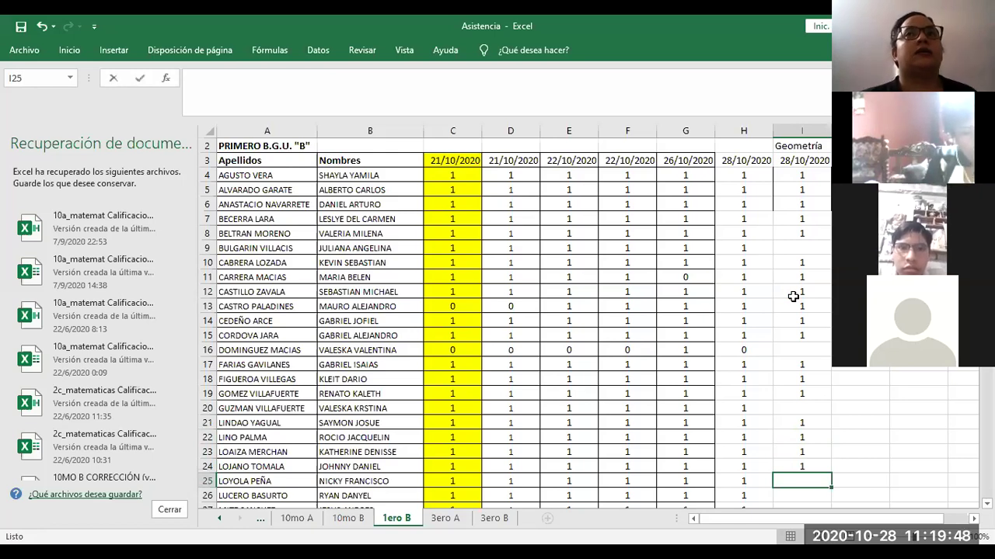
text(1)
key(Return)
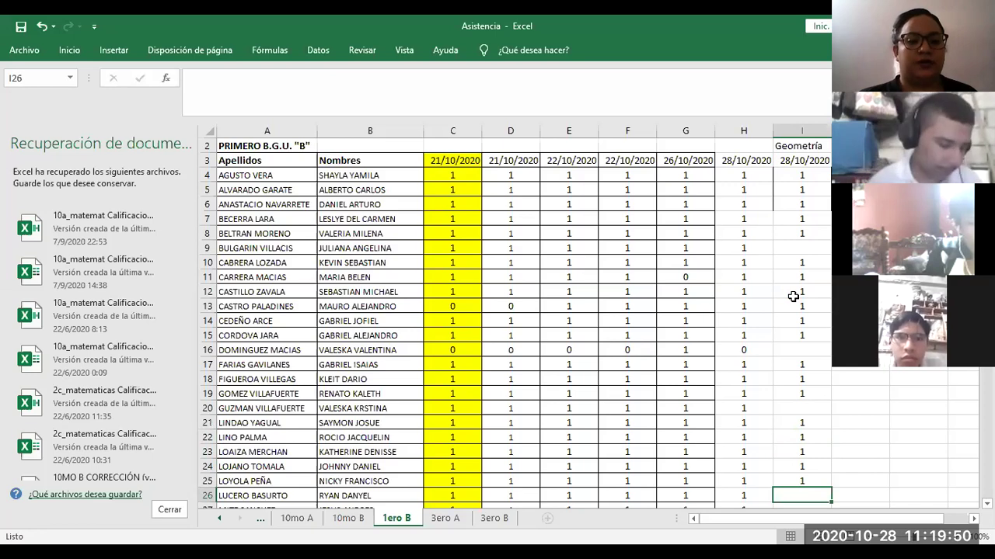
text(1)
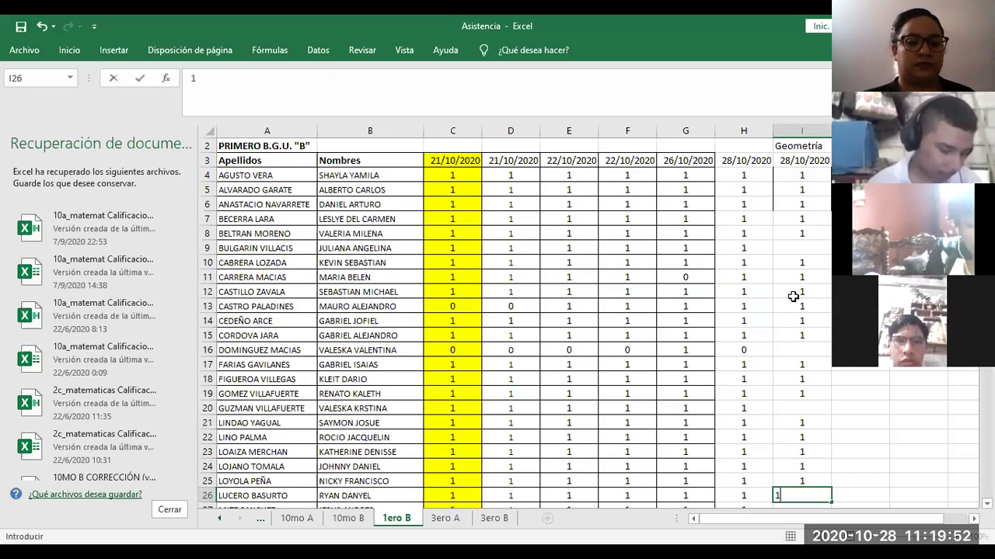
key(Return)
key(Up)
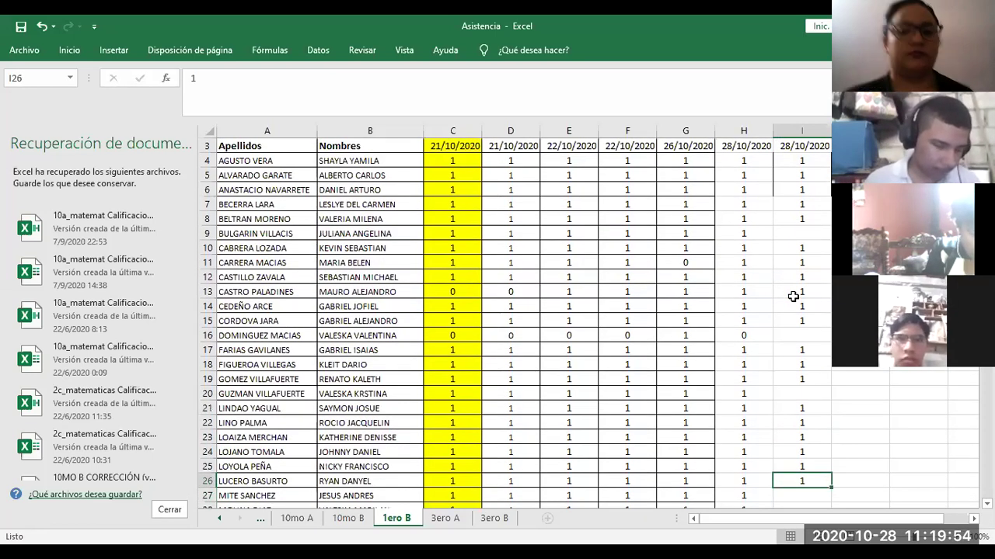
key(Delete)
key(Down)
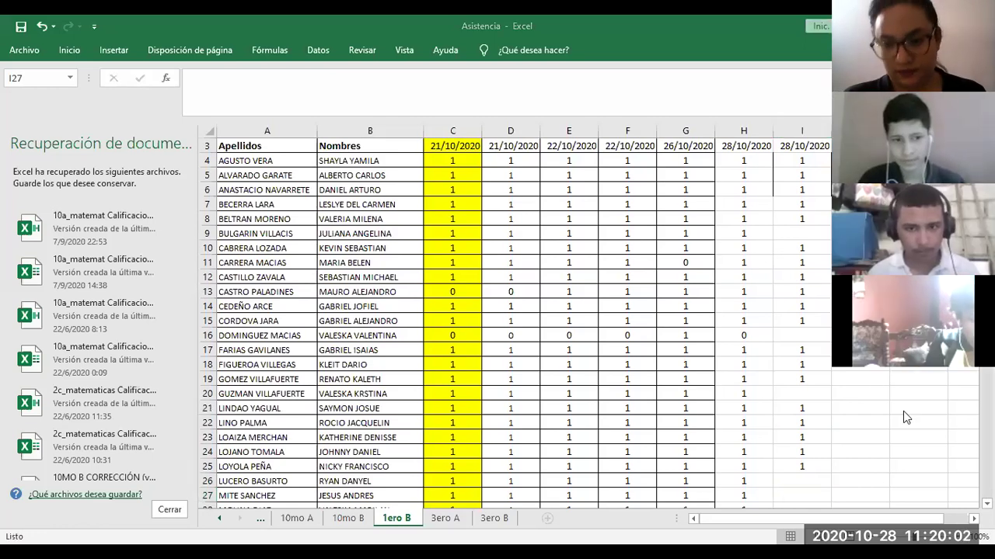
Fill the attendance cells I26 through I31 with 1
click(796, 479)
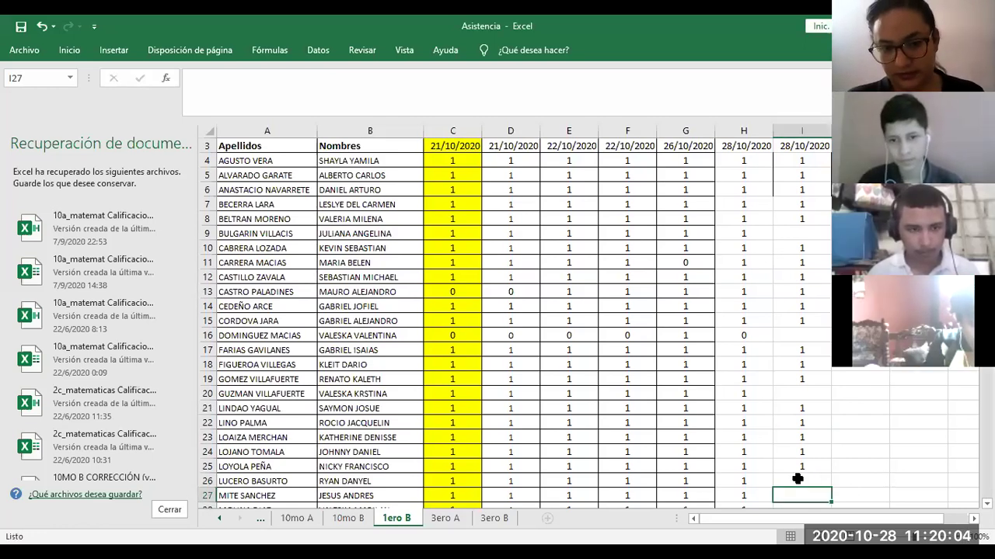
key(Down)
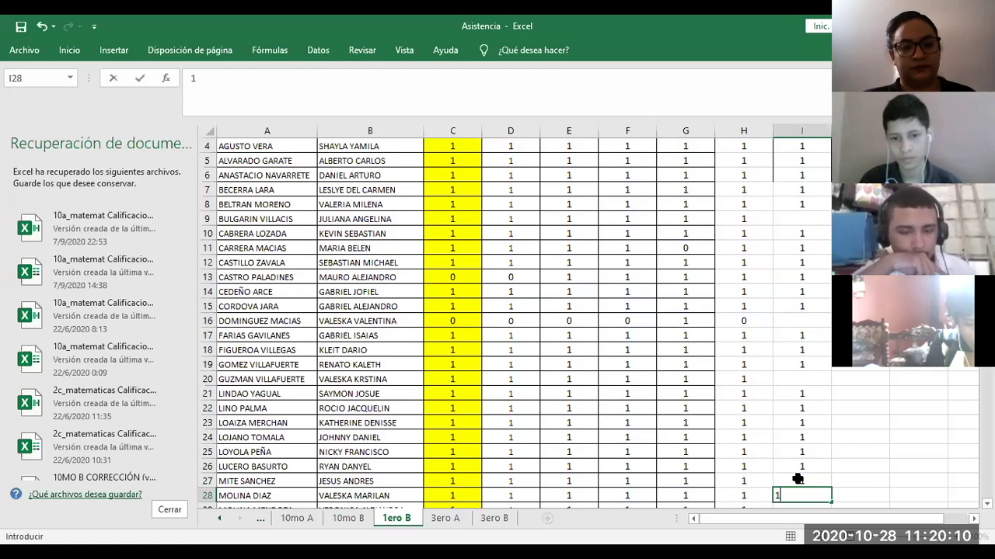
key(Down)
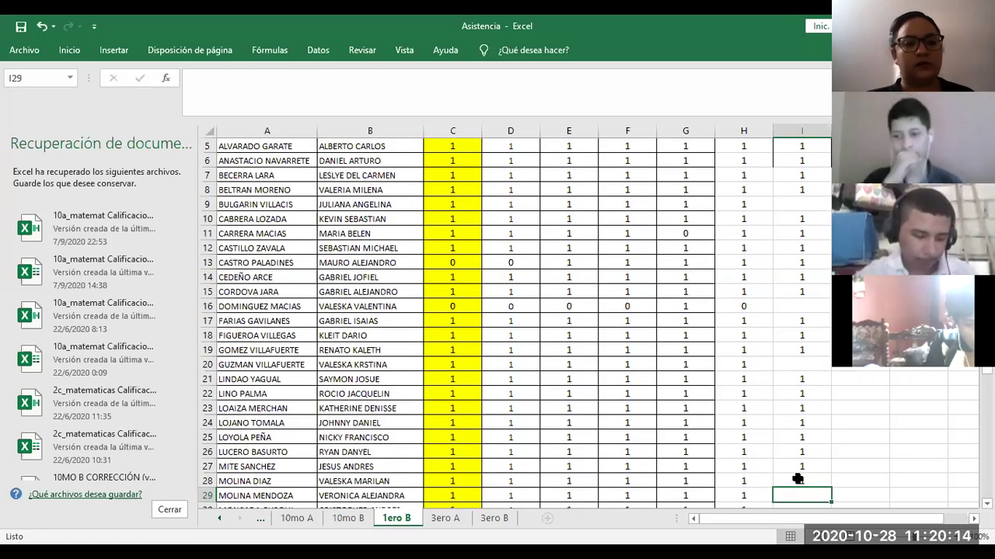
key(Down)
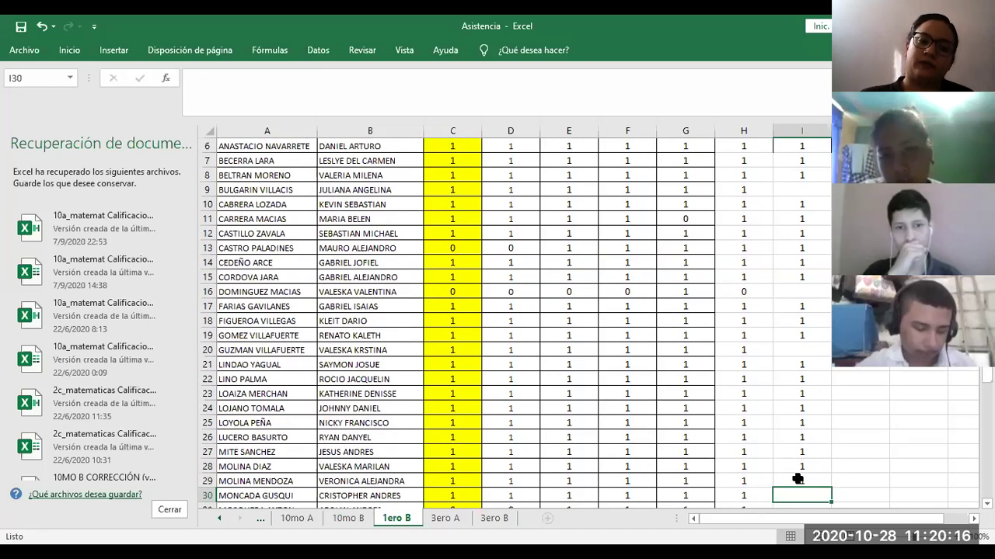
key(Down)
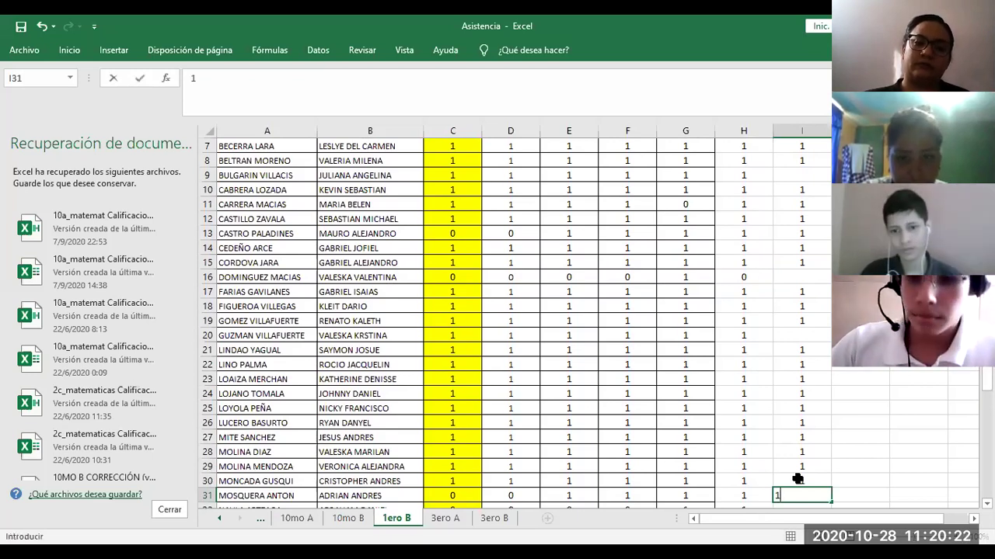
key(Down)
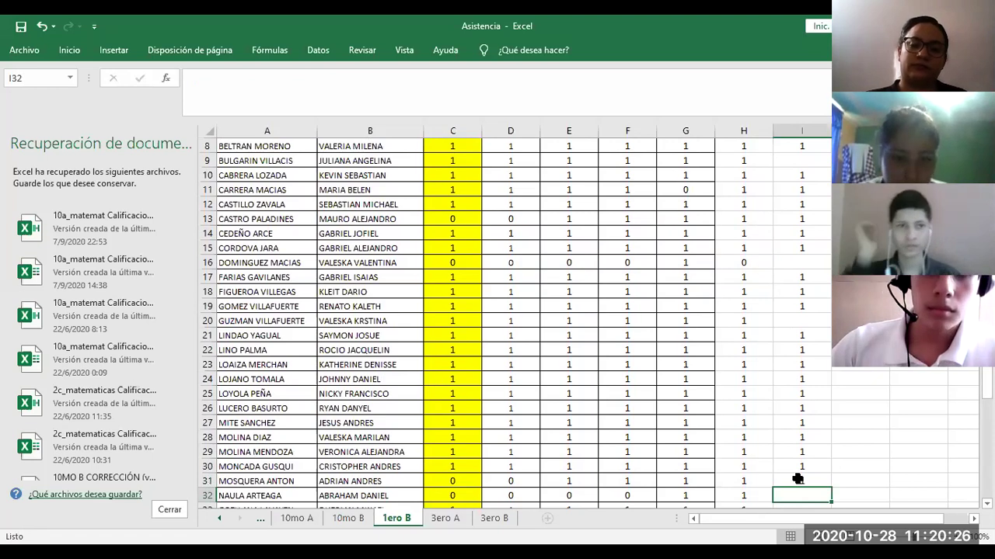
Mark the students in rows 33, 34 and 35 present with 1 in column I, leaving I32 and I36 blank
text(1)
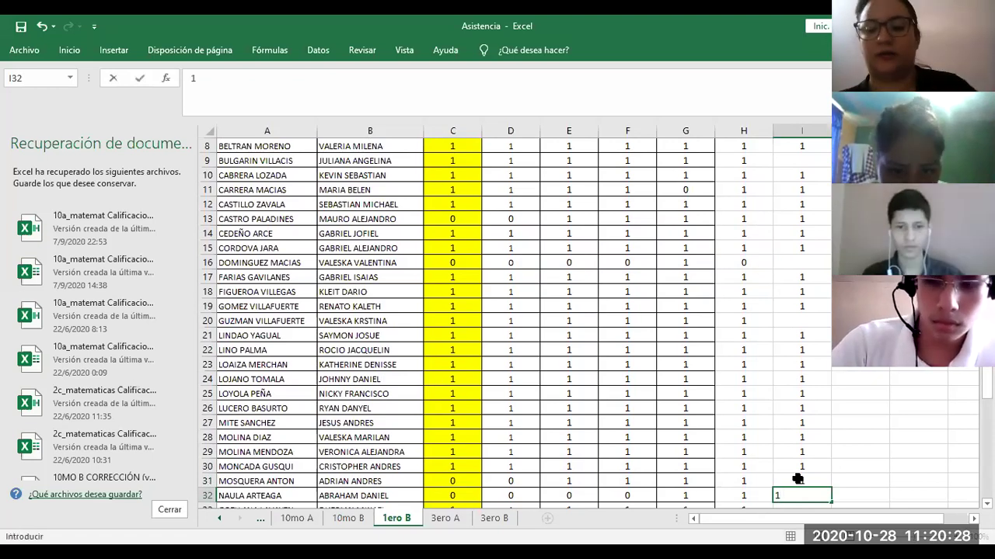
key(Down)
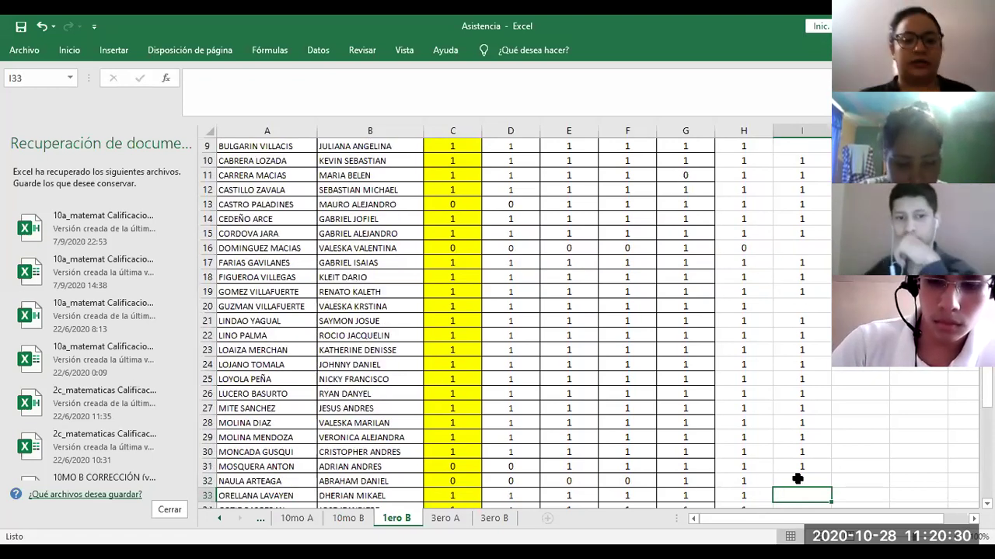
key(Down)
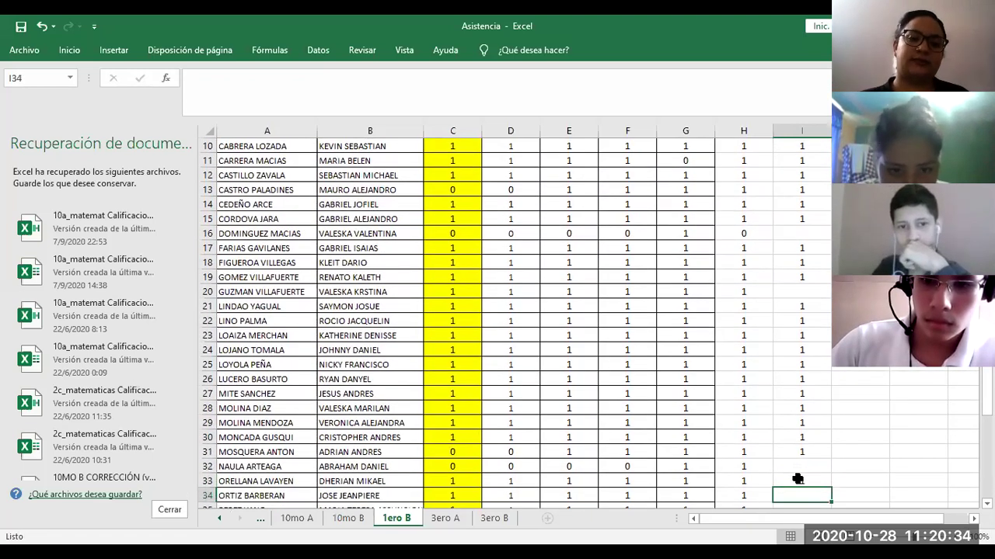
text(1)
key(Return)
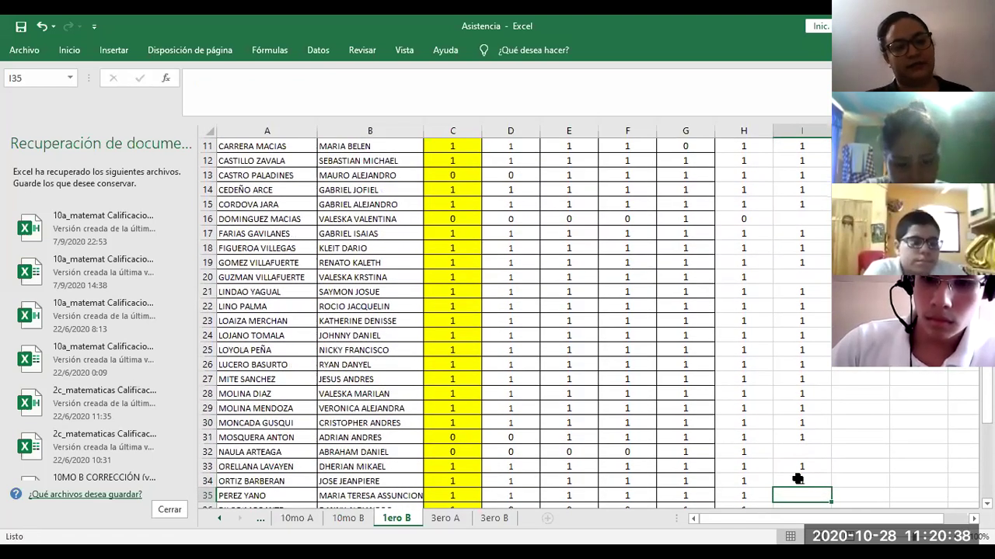
key(Down)
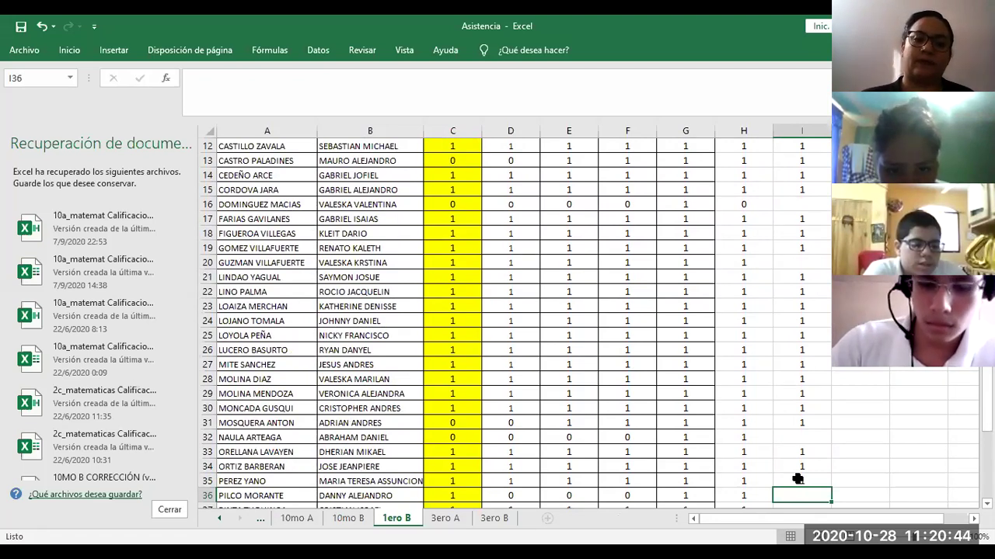
key(Down)
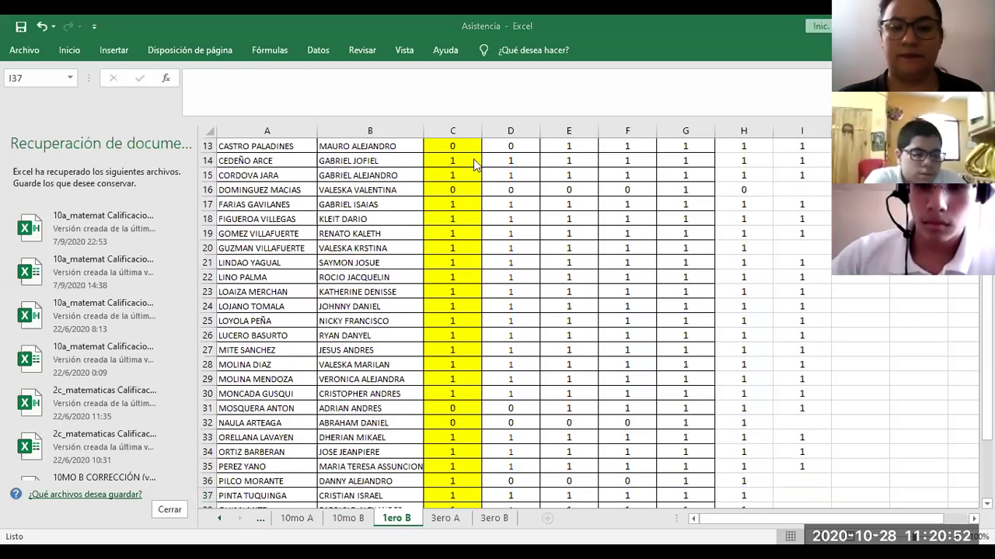
Mark the students in rows 37 and 39 present with 1 in column I, leaving I38 blank
click(792, 495)
text(1)
key(Return)
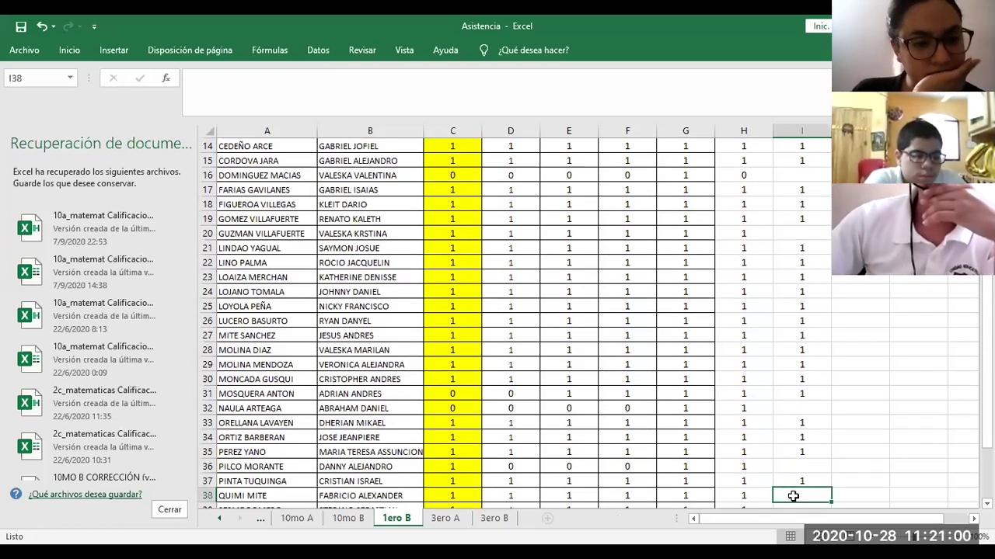
key(Down)
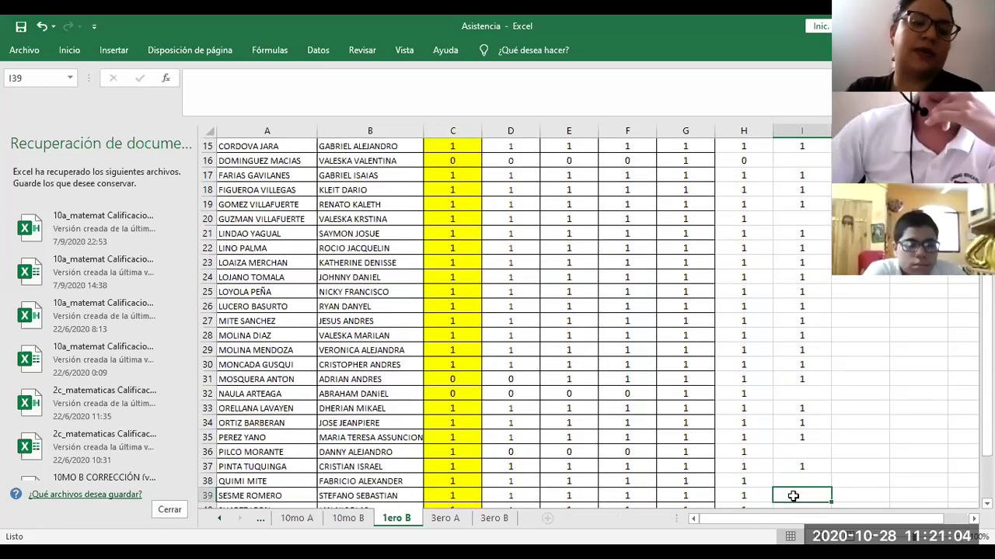
key(Down)
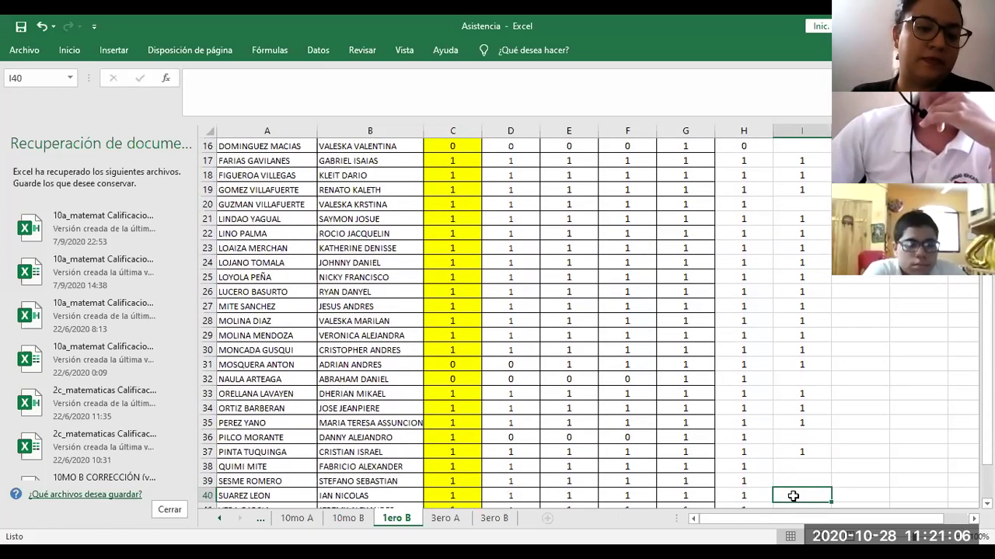
key(Up)
text(1)
key(Return)
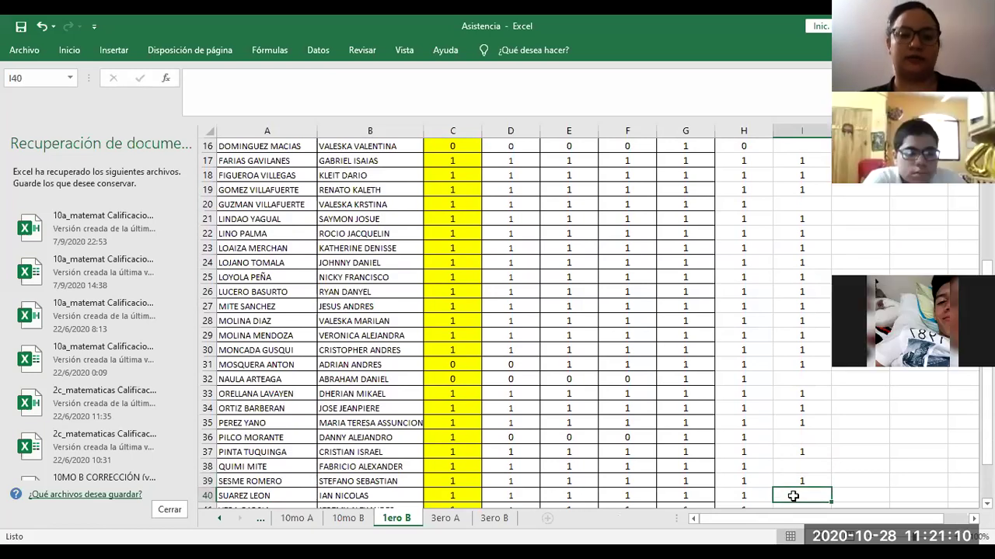
Fill the Geometría attendance cells I40 through I43 with 1
text(1)
key(Return)
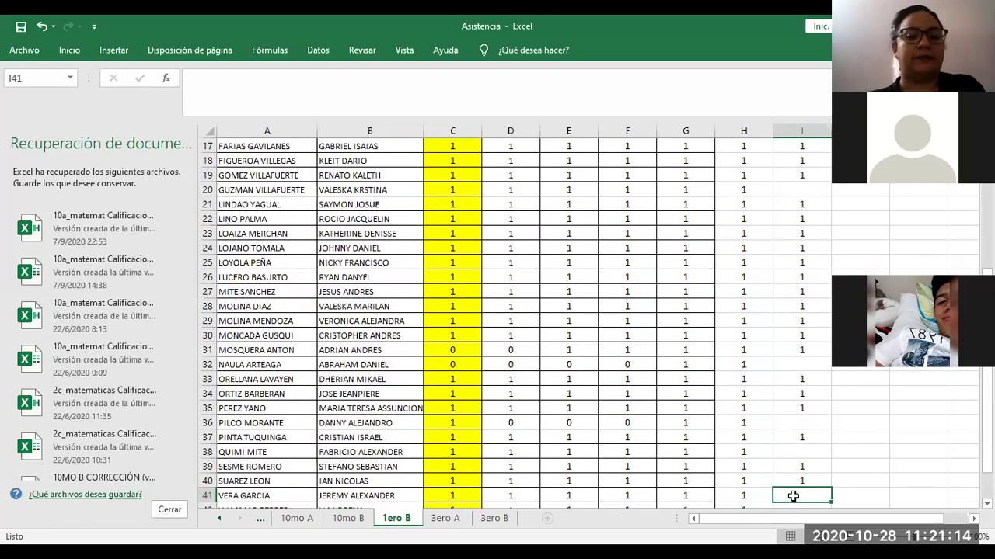
text(1)
key(Return)
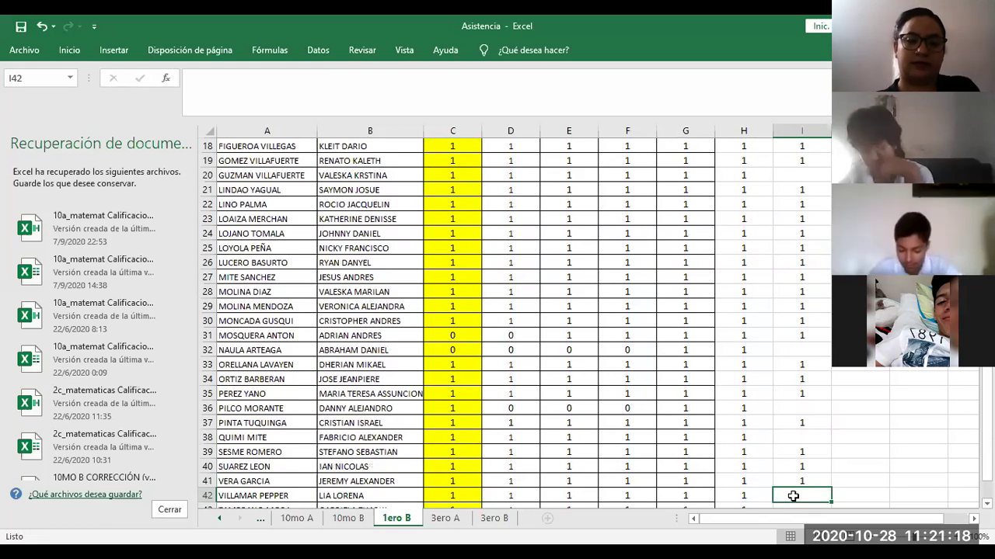
text(1)
key(Return)
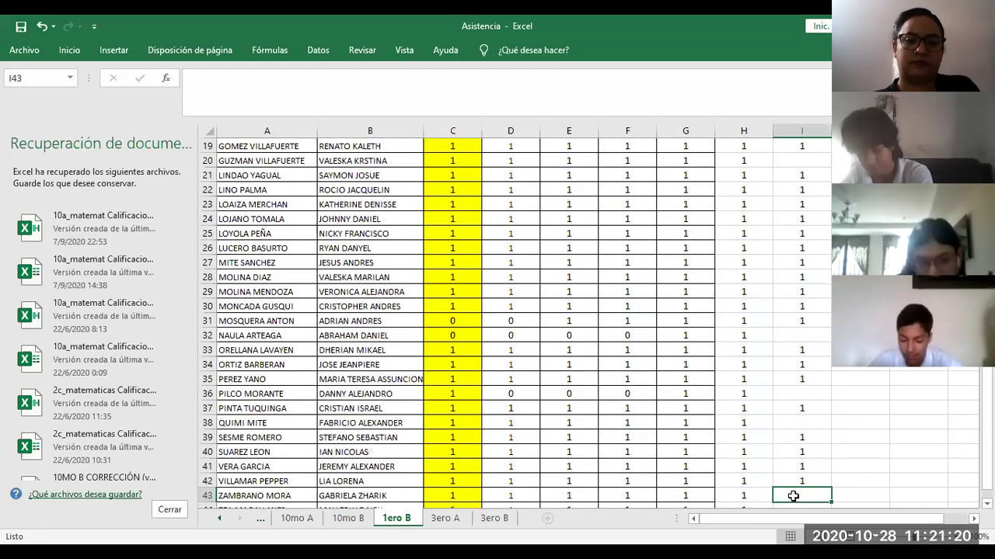
key(Return)
key(Up)
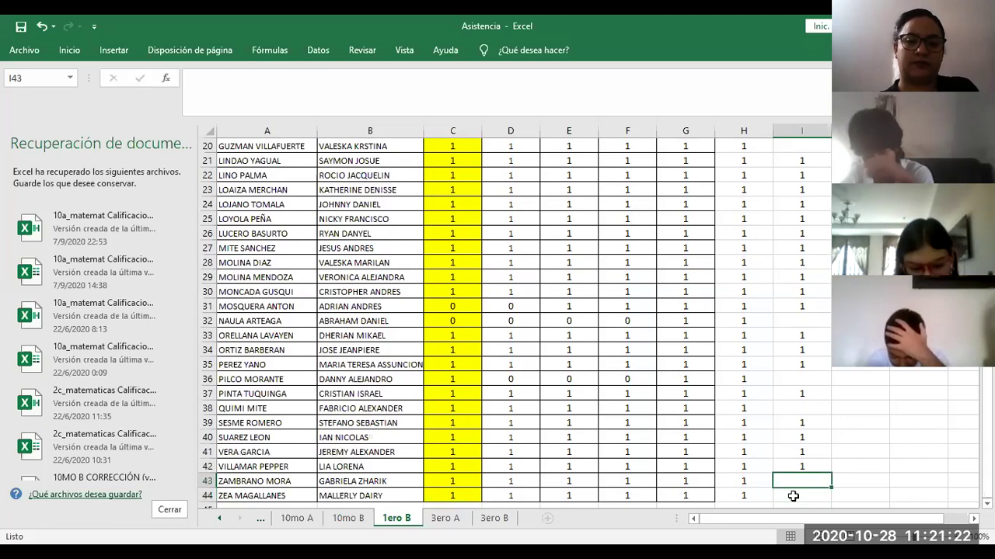
text(1)
key(Return)
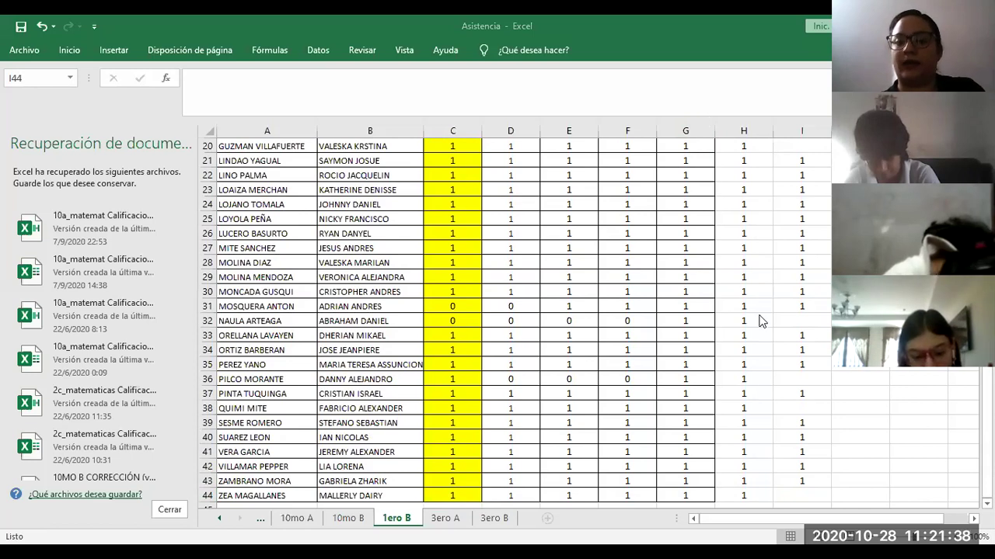
Mark the last student on the list present with 1 in I44
click(799, 408)
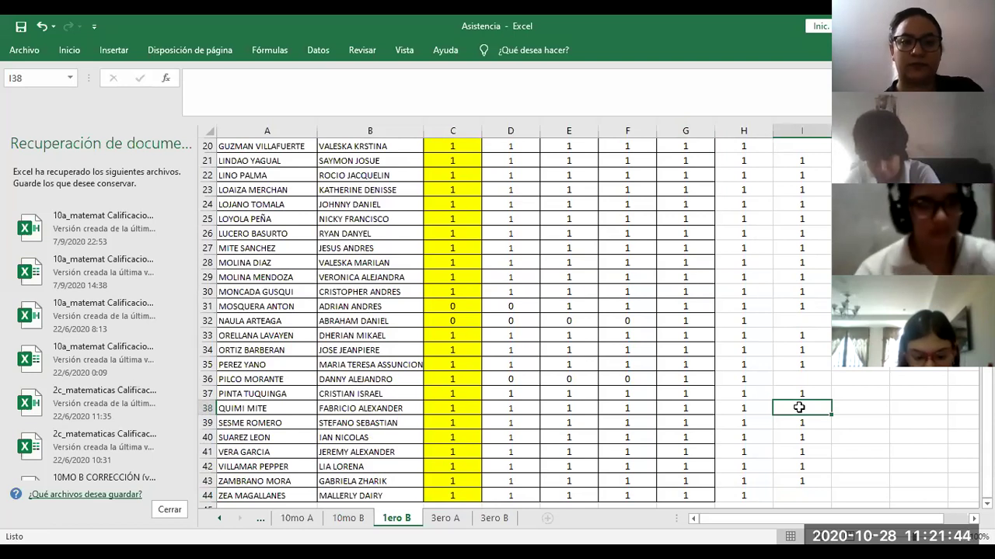
key(Up)
key(Up)
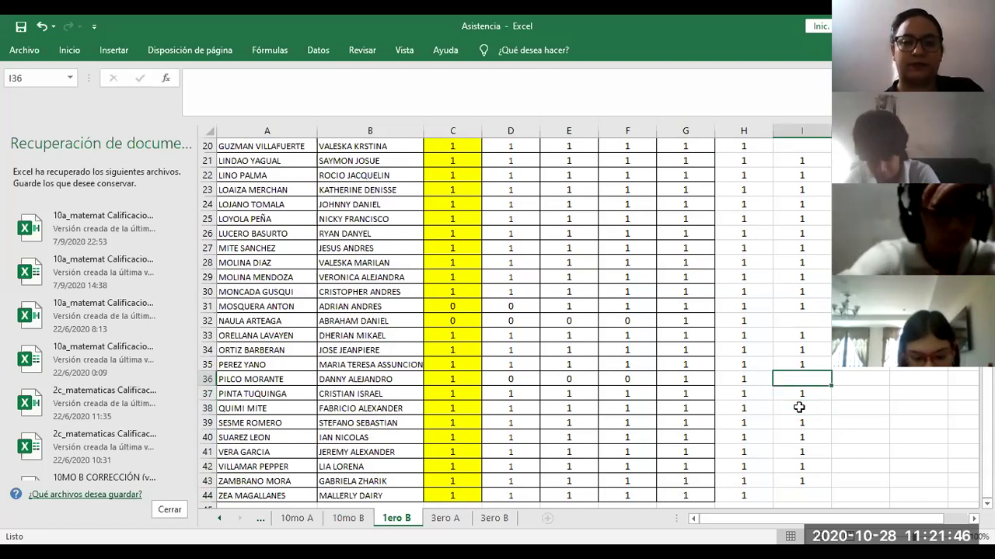
click(799, 408)
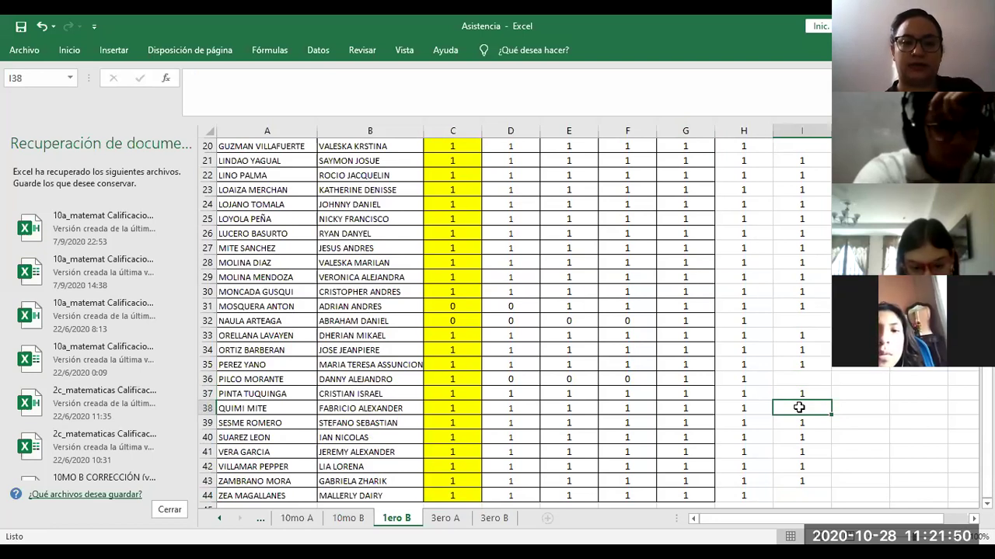
key(Down)
key(Down)
key(Down)
key(Down)
key(Down)
key(Down)
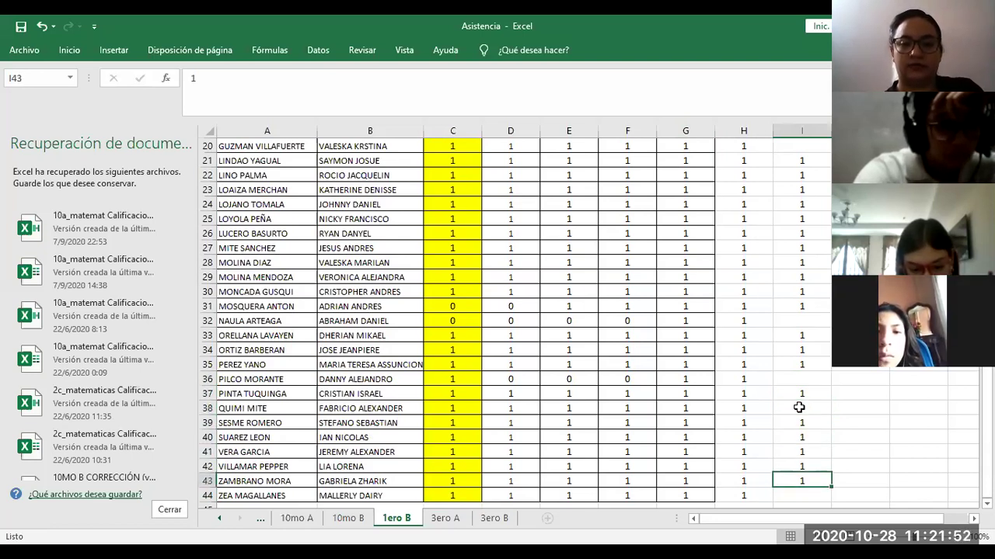
text(1)
Enter 1 in the blank attendance cell I36 of the Geometría column
key(Up)
key(Up)
key(Up)
key(Up)
key(Up)
key(Up)
key(Up)
key(Up)
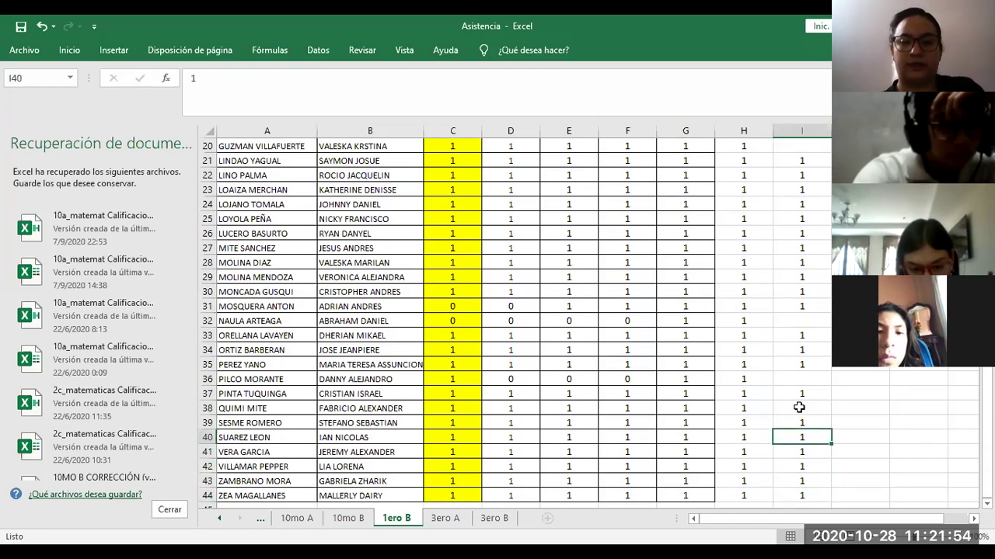
text(1)
key(Up)
key(Up)
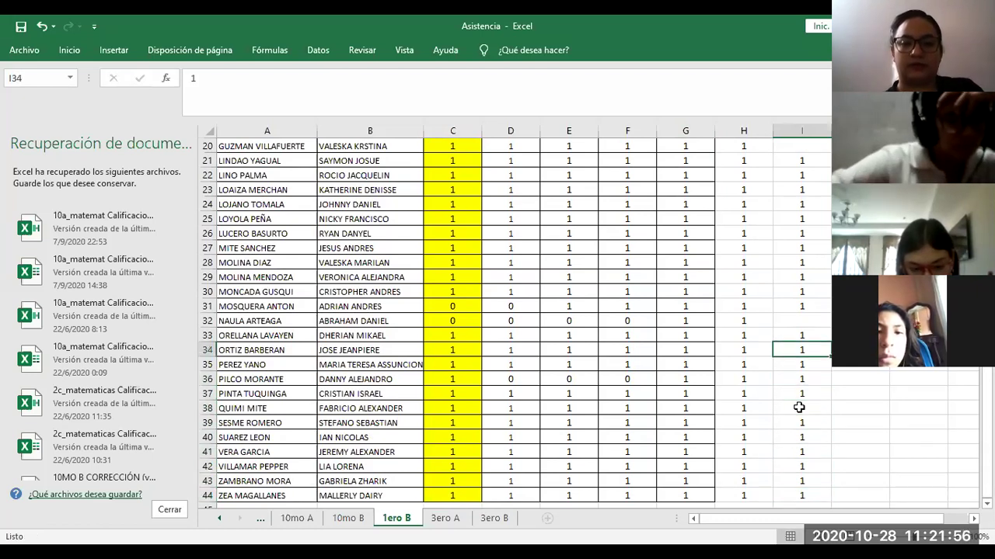
key(Up)
key(Up)
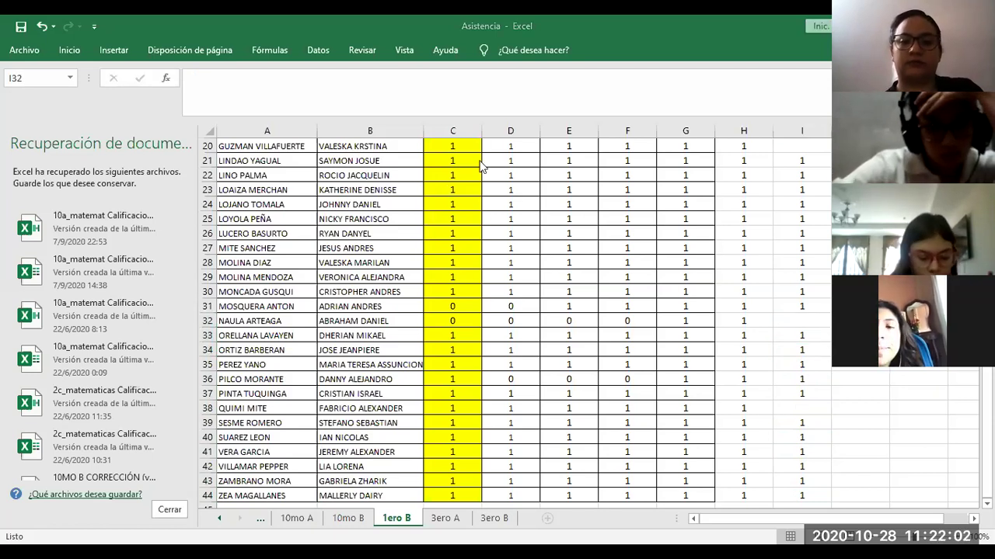
Mark the student in row 38 present with 1 in column I
click(805, 321)
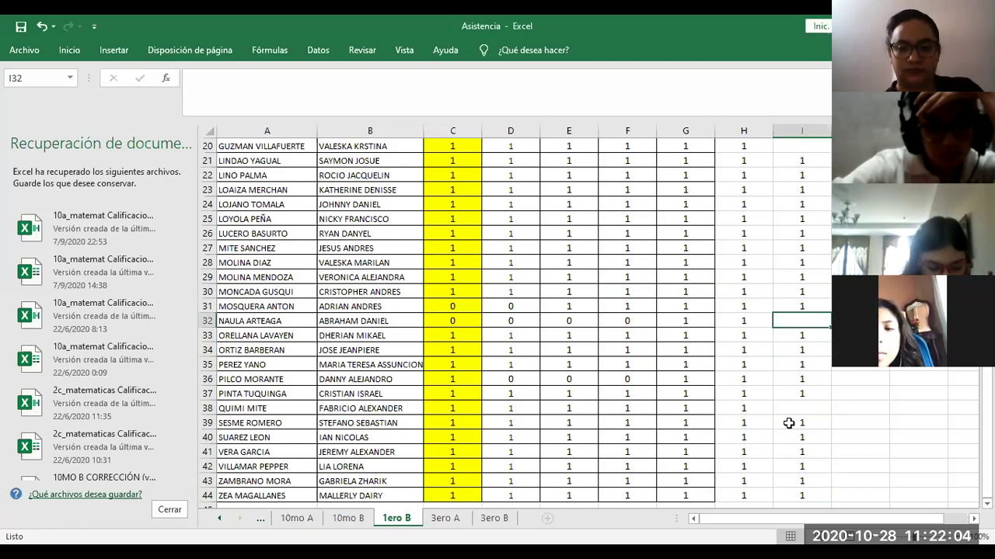
click(787, 405)
text(1)
key(Up)
Check column I upward from row 37 to row 13 for students whose Geometría attendance is still blank
key(Up)
key(Up)
key(Up)
key(Up)
key(Up)
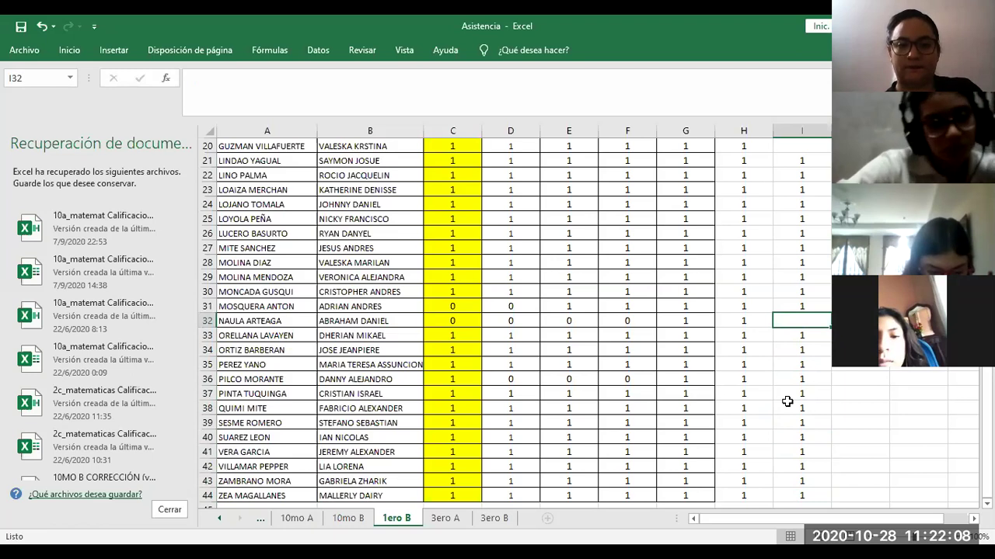
key(Up)
key(Up)
key(Up)
key(Up)
key(Up)
key(Up)
key(Up)
key(Up)
key(Up)
key(Up)
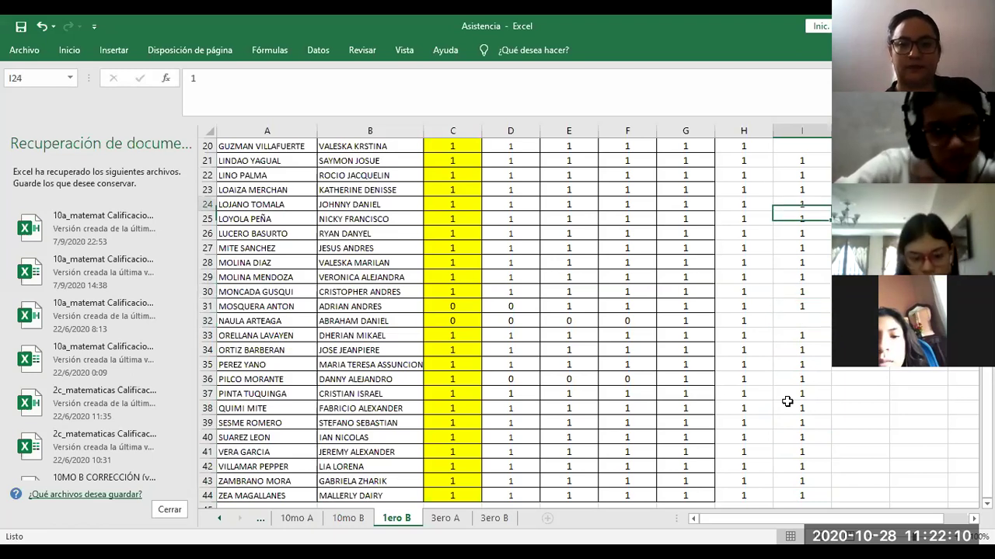
key(Up)
key(Up)
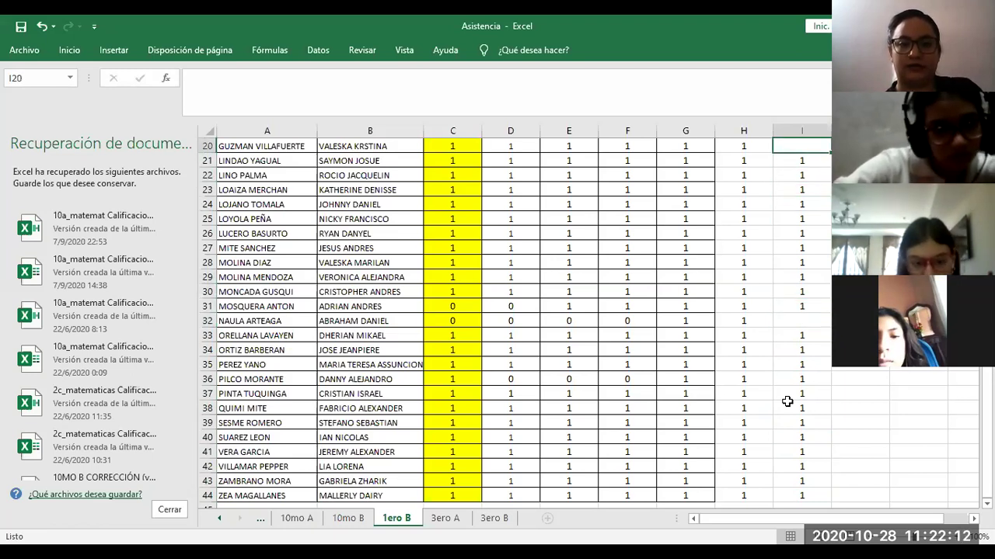
key(Up)
key(Up)
key(Up)
key(Down)
key(Up)
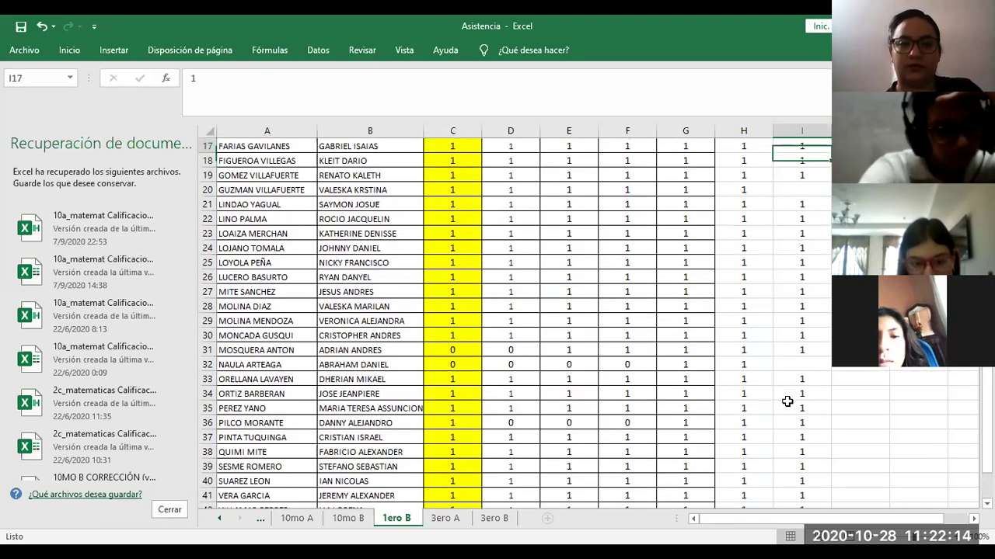
key(Up)
key(Up)
key(Up)
key(Up)
key(Down)
key(Down)
key(Down)
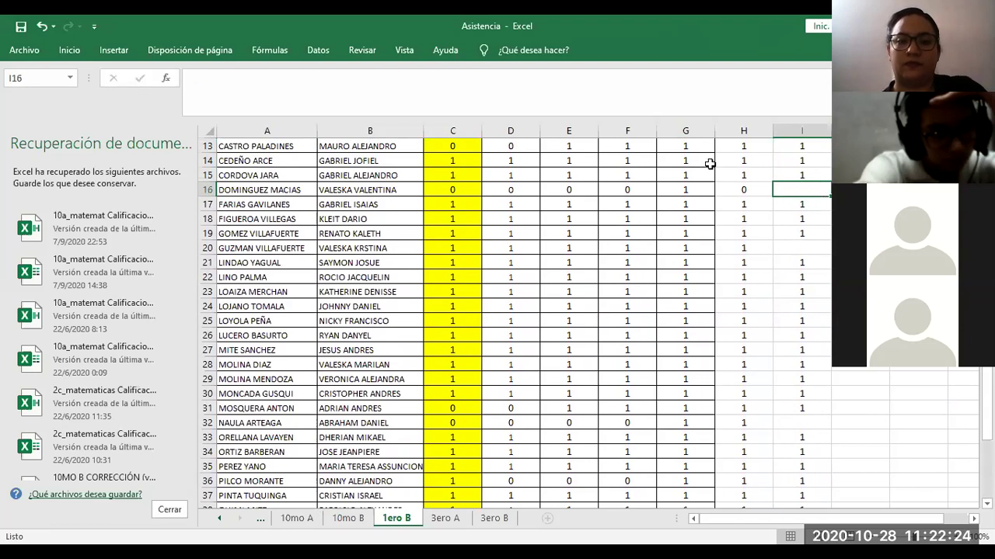
Enter 1 in the blank attendance cell I9 and return to the top of column I
key(Up)
key(Up)
key(Up)
key(Up)
key(Up)
key(Up)
key(Up)
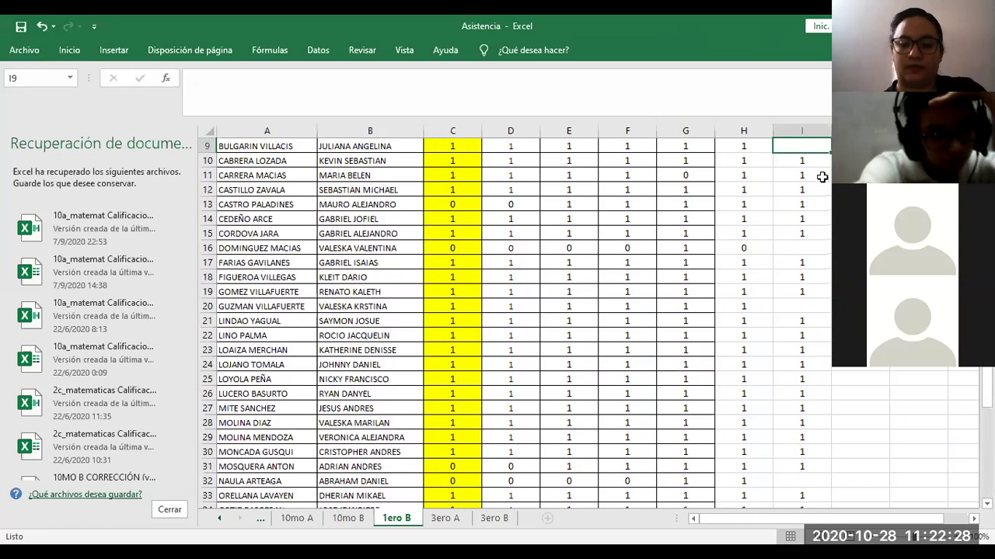
key(Up)
key(Up)
key(Up)
key(Up)
key(Up)
key(Up)
key(Up)
key(Up)
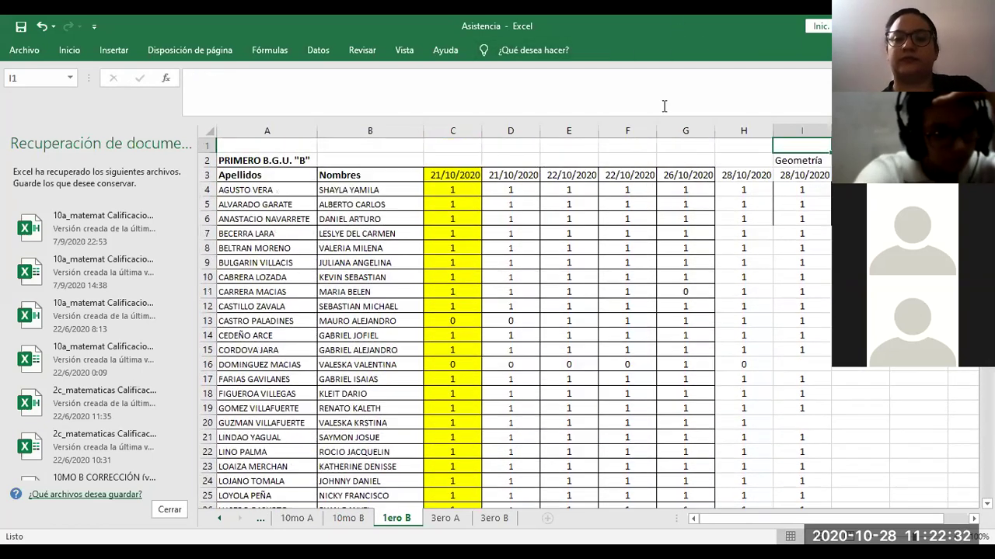